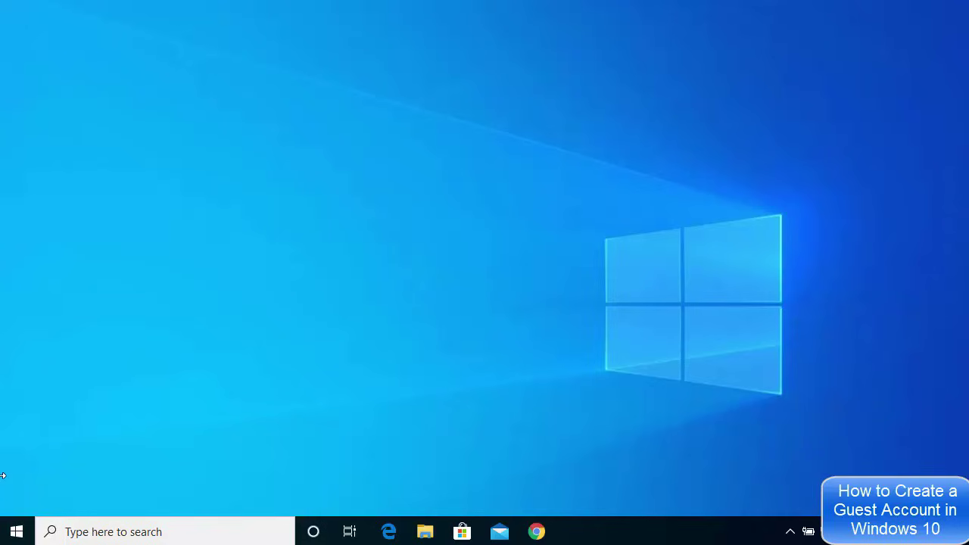
- Open the Start menu and expand its left rail to reveal the Settings shortcut
left_click(18, 532)
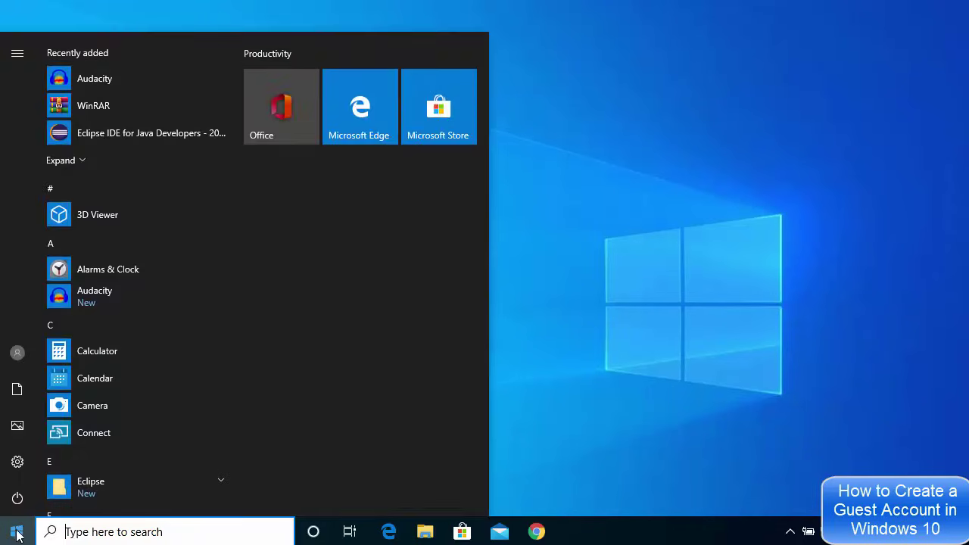
mouse_move(26, 473)
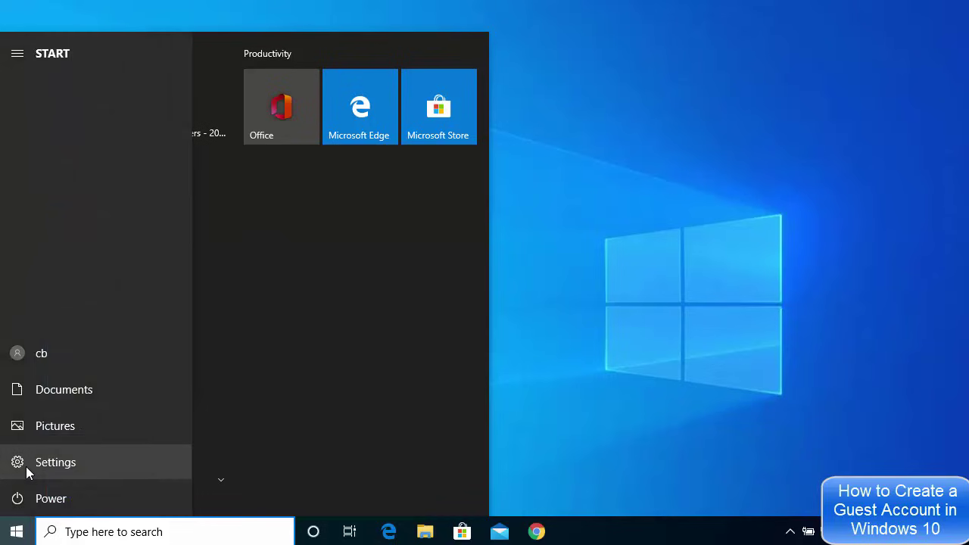
- Launch Settings and go to Accounts to view the administrator's Your info page
left_click(65, 466)
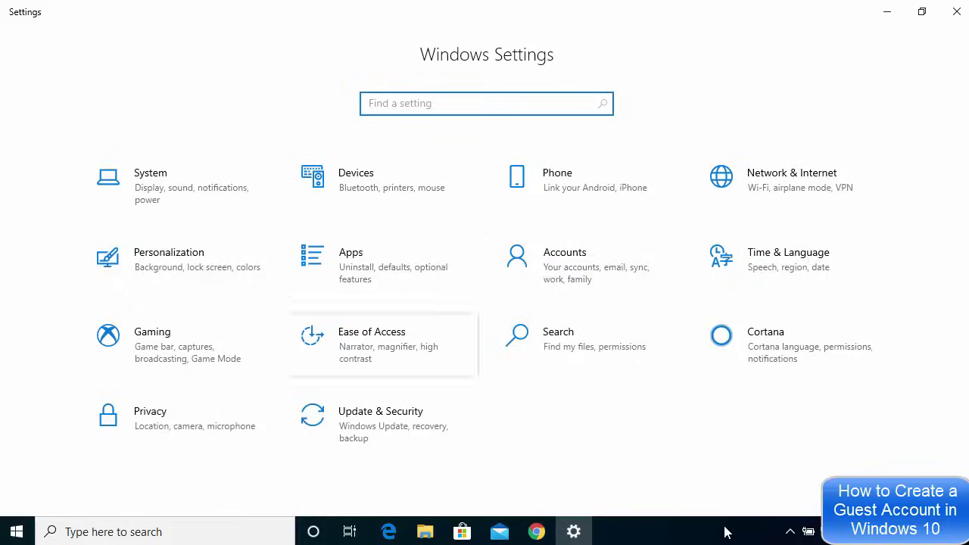
left_click(581, 274)
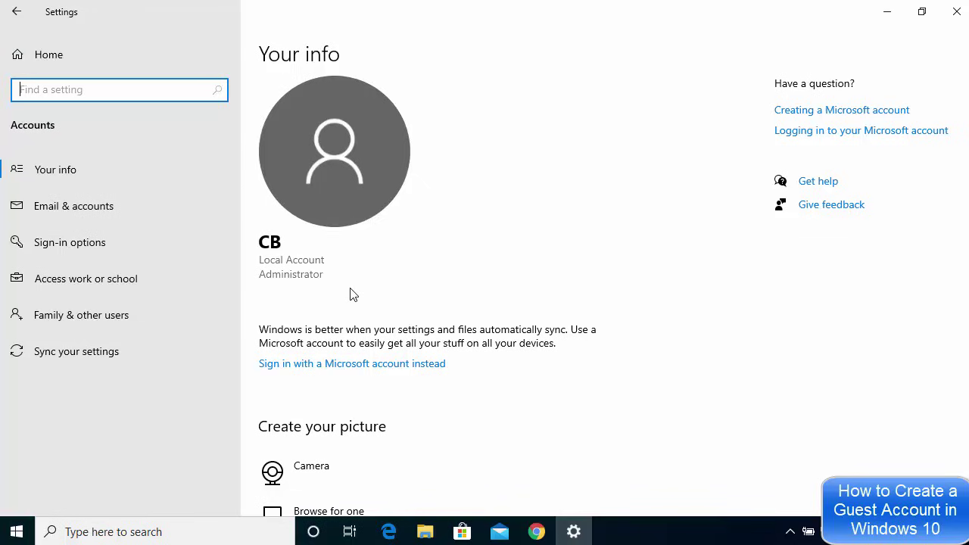
- Choose 'Add someone else to this PC' from the Family & other users page
left_click(65, 316)
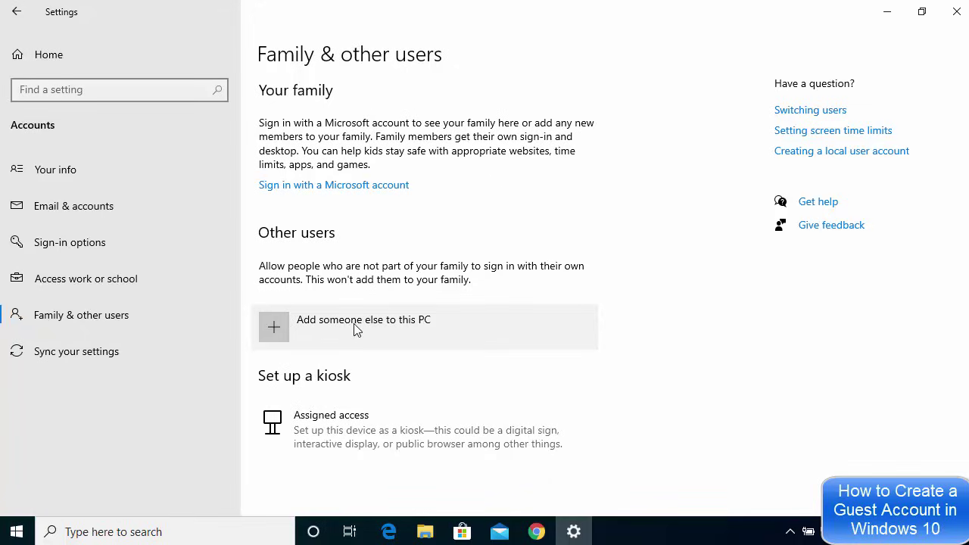
left_click(353, 324)
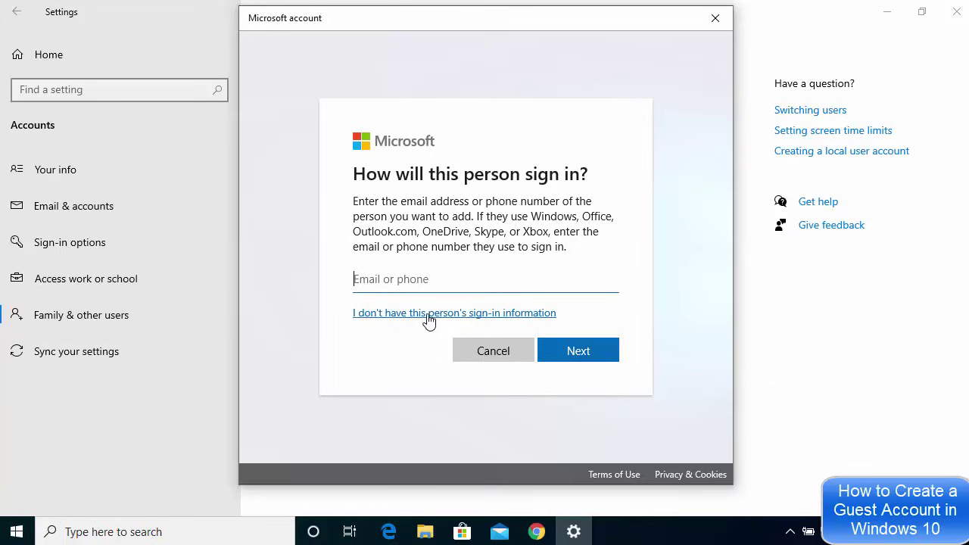
- Skip the sign-in information and choose to add a user without a Microsoft account
left_click(429, 321)
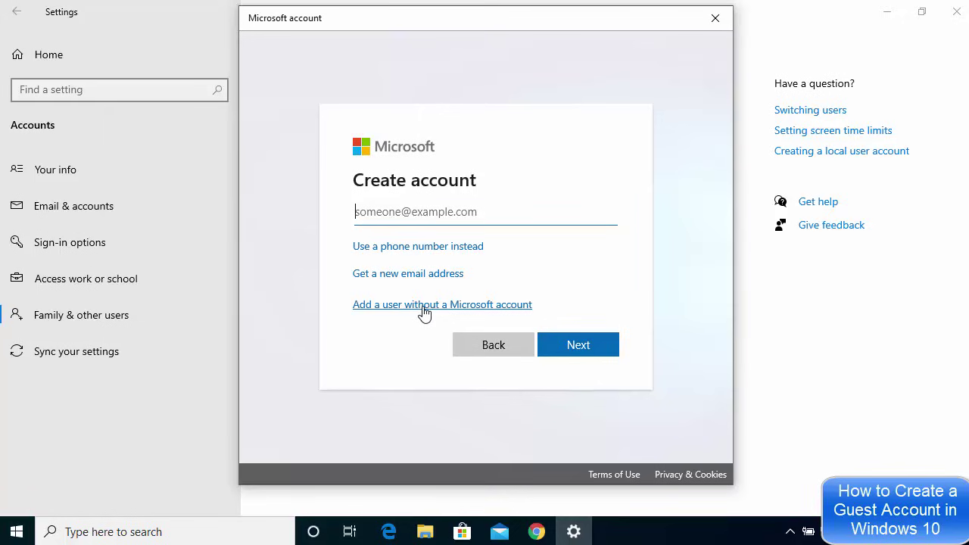
left_click(424, 305)
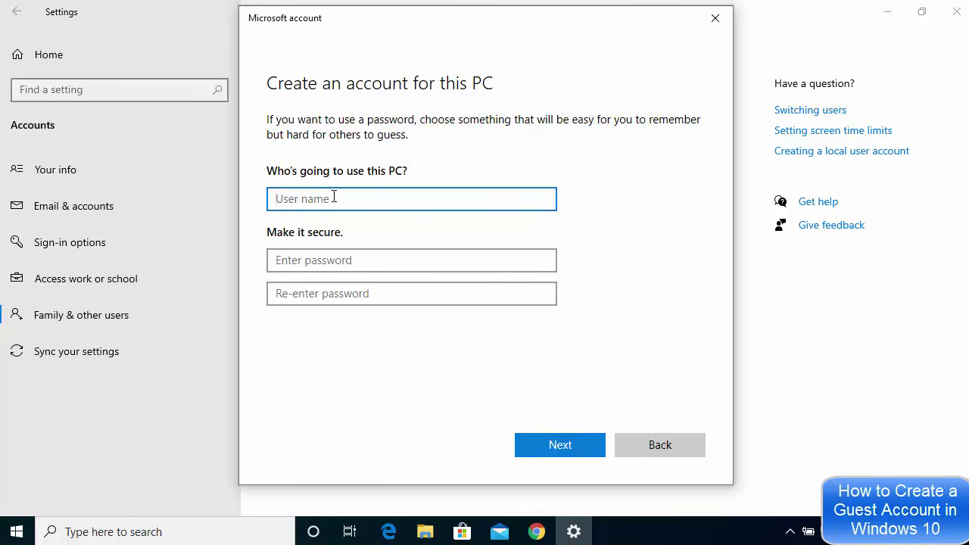
- Enter user name UserTwo, type the account password twice, and scroll to the security questions
type("UserTwo")
left_click(328, 259)
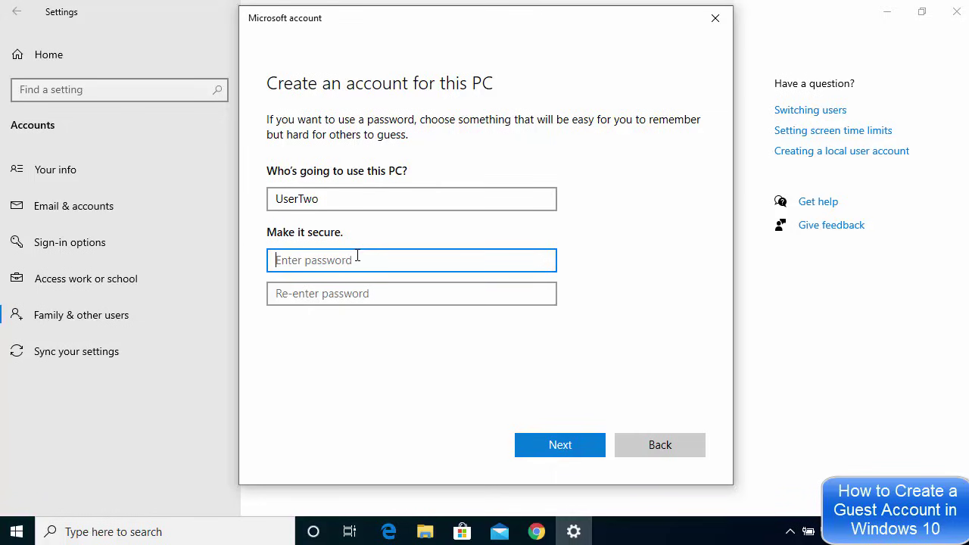
double_click(300, 200)
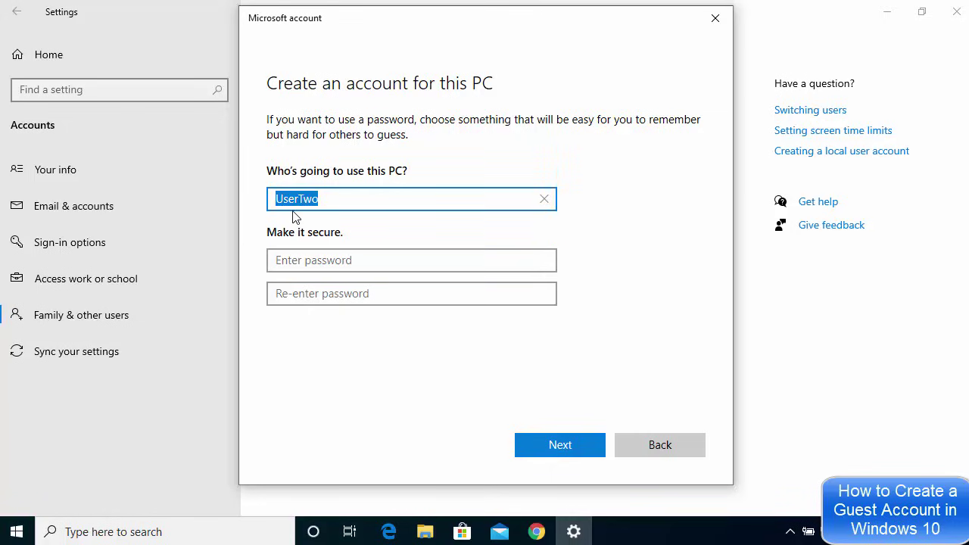
left_click(336, 263)
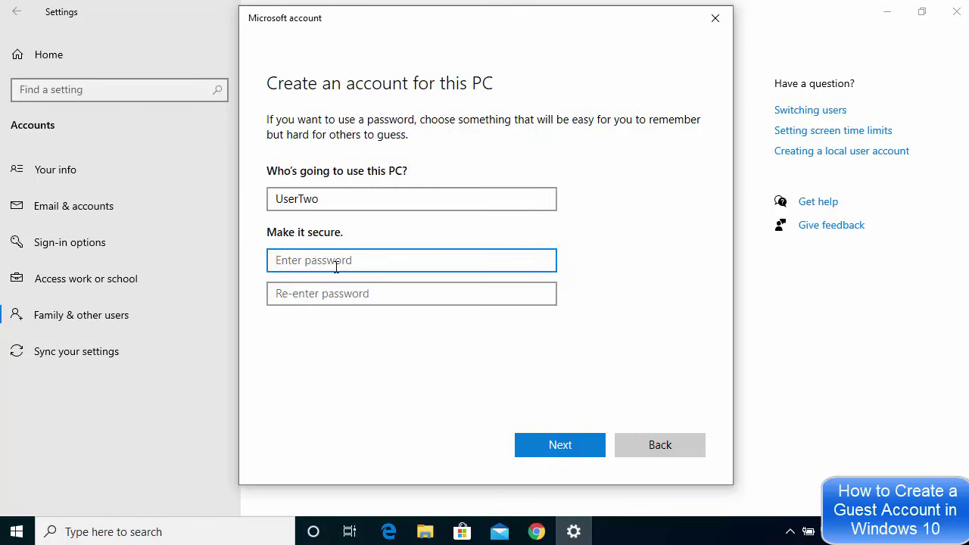
type("1234")
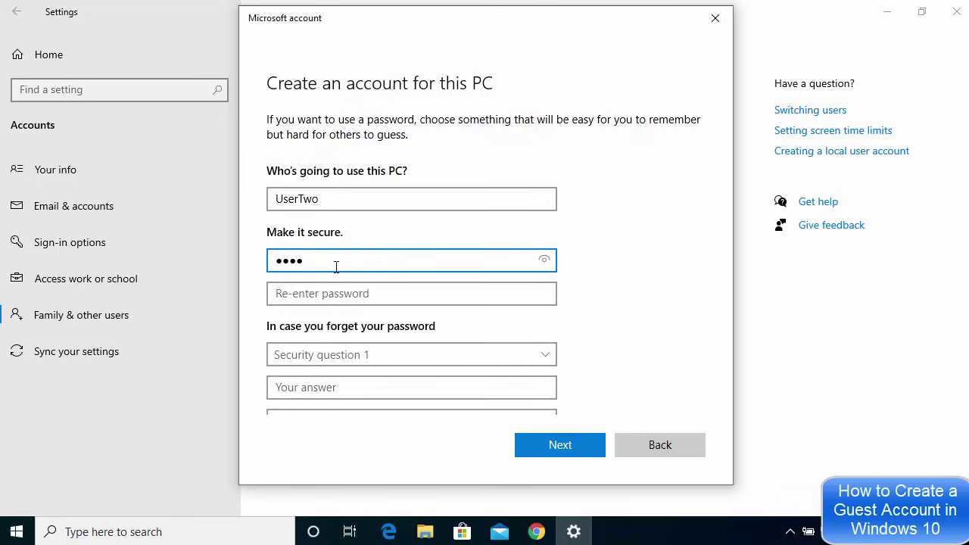
left_click(338, 292)
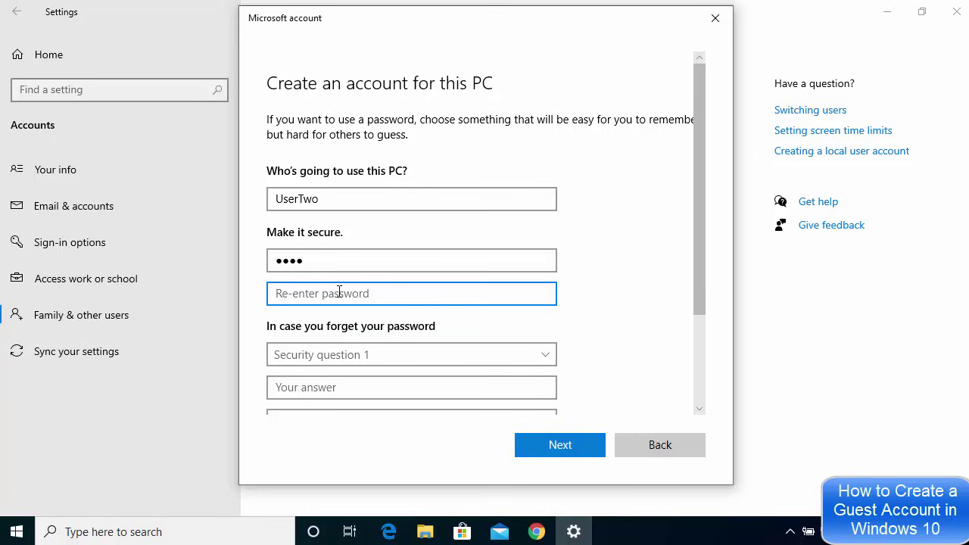
type("1234")
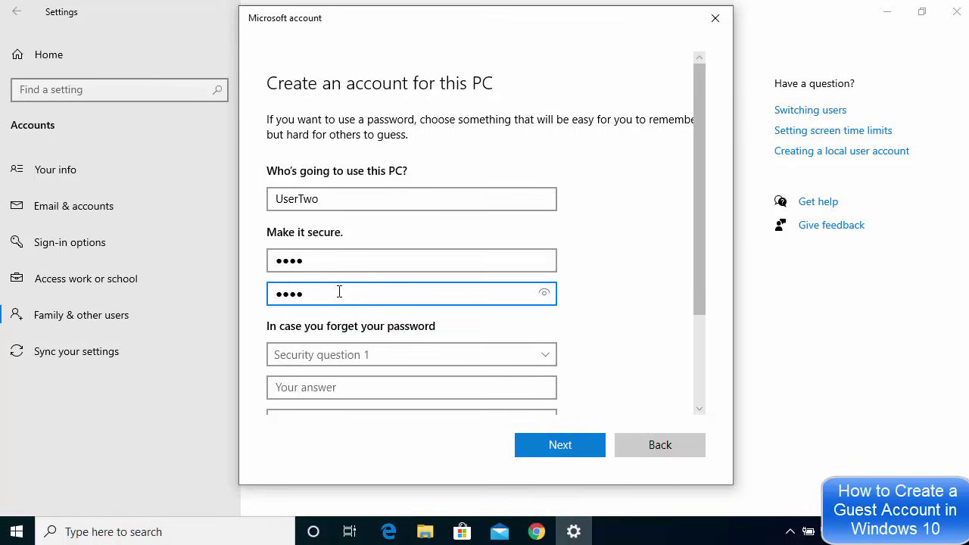
scroll(383, 262, "down", 3)
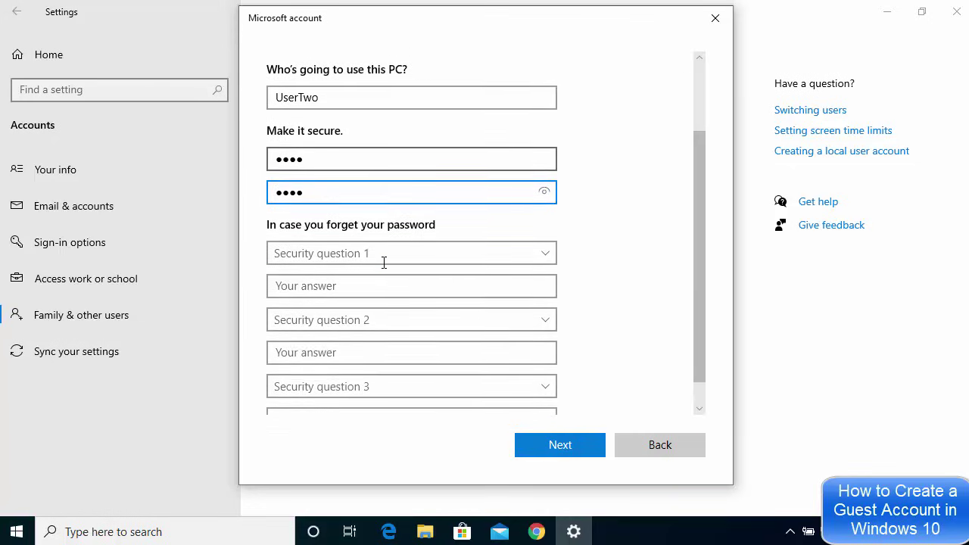
scroll(375, 257, "down", 1)
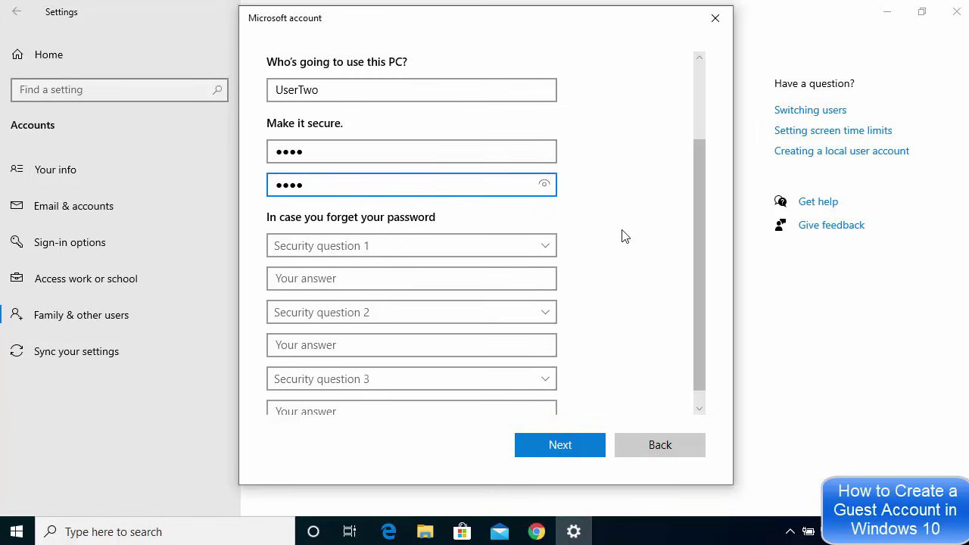
- Choose the first pet's name and childhood nickname security questions and enter their answers
scroll(590, 227, "down", 1)
left_click(423, 220)
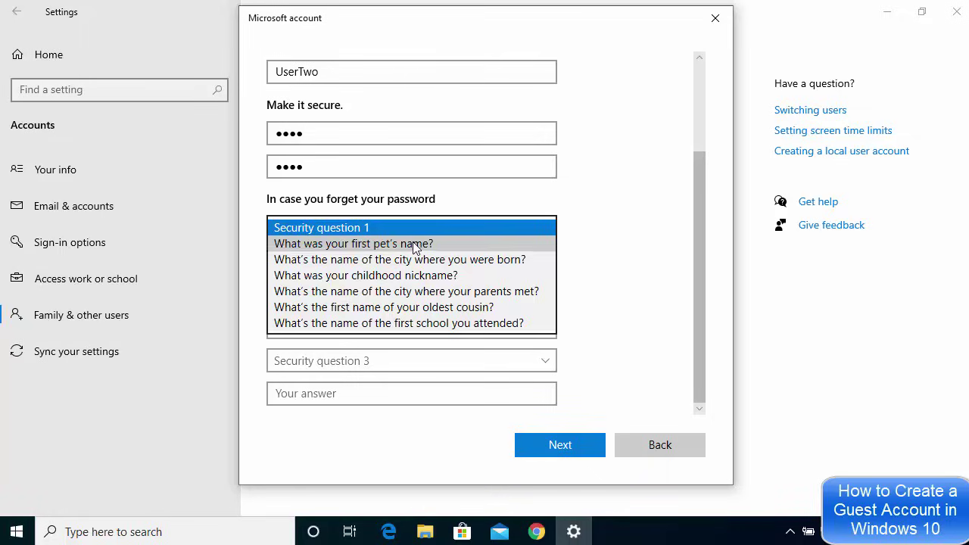
left_click(415, 243)
left_click(375, 262)
type("11")
left_click(373, 295)
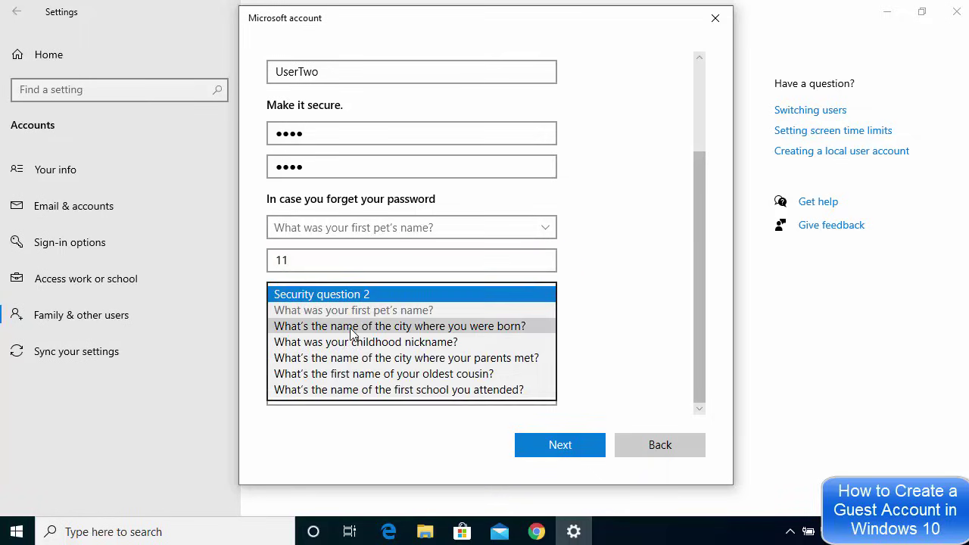
left_click(352, 341)
left_click(349, 326)
type("ddd")
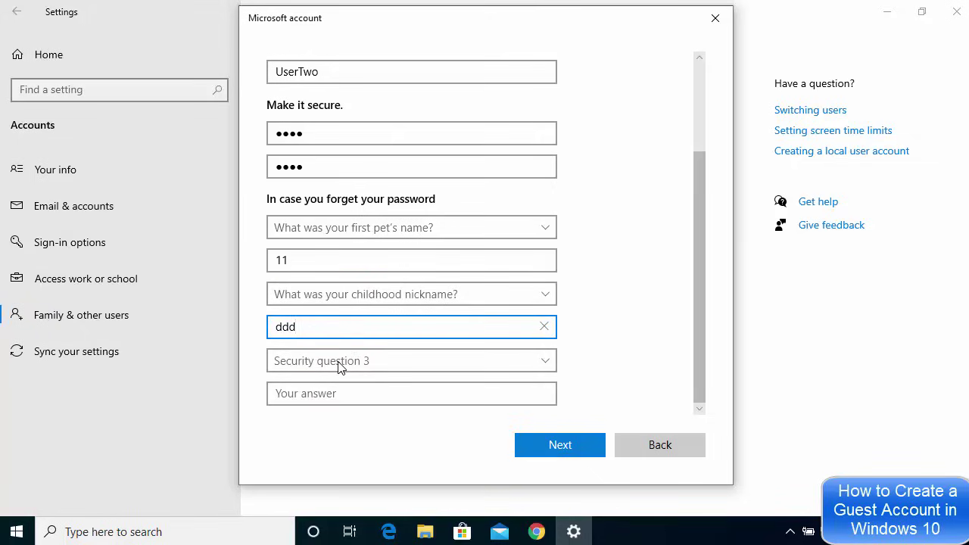
- Set the third question to the city where parents met, answer it, and submit
left_click(340, 361)
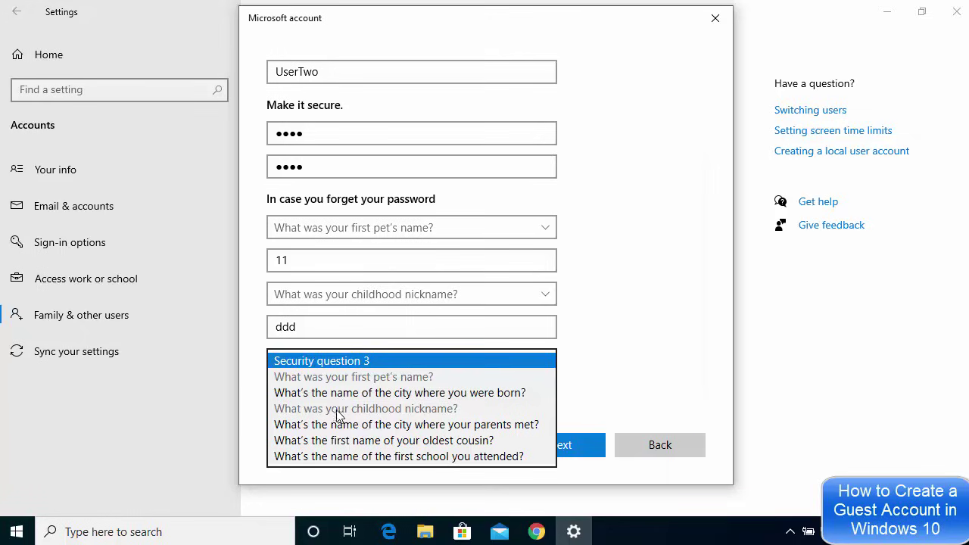
left_click(341, 424)
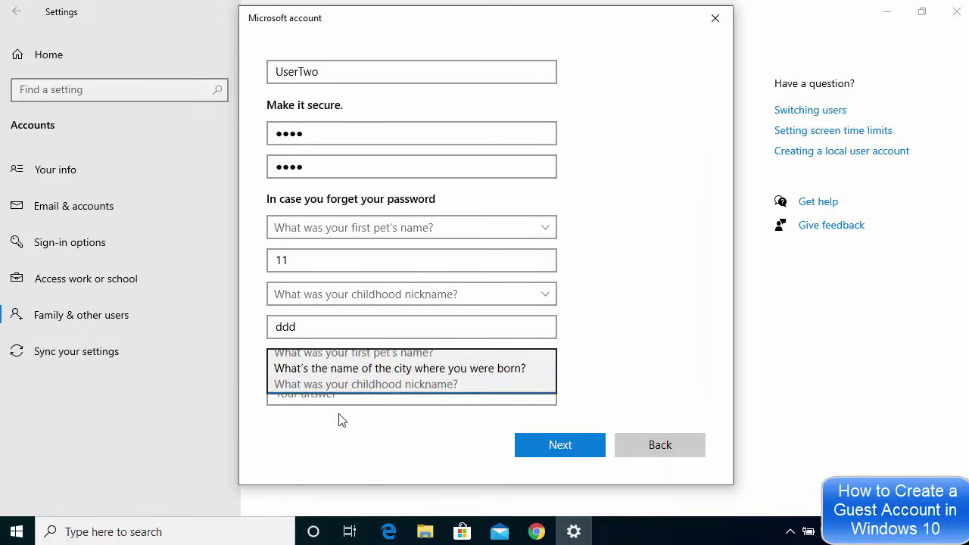
left_click(341, 389)
type("dddd")
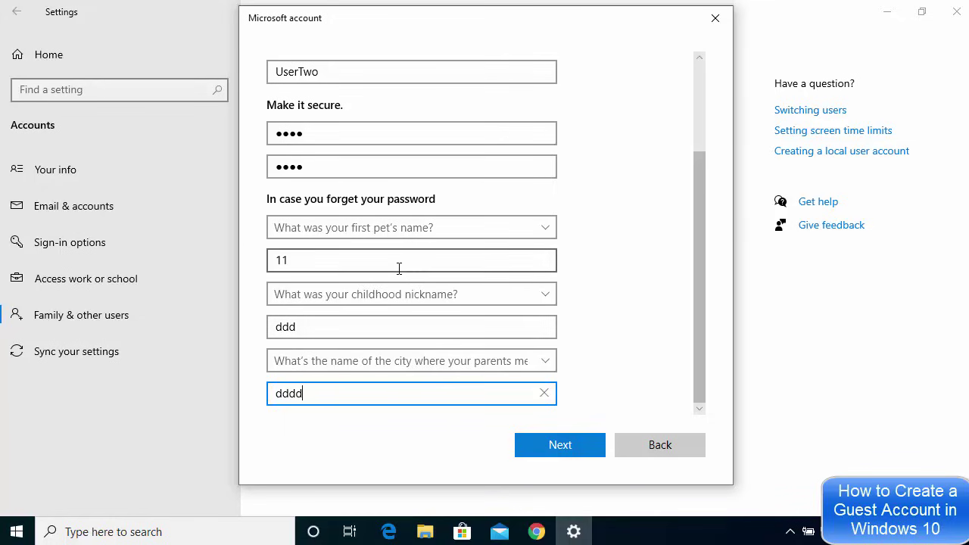
scroll(399, 268, "up", 1)
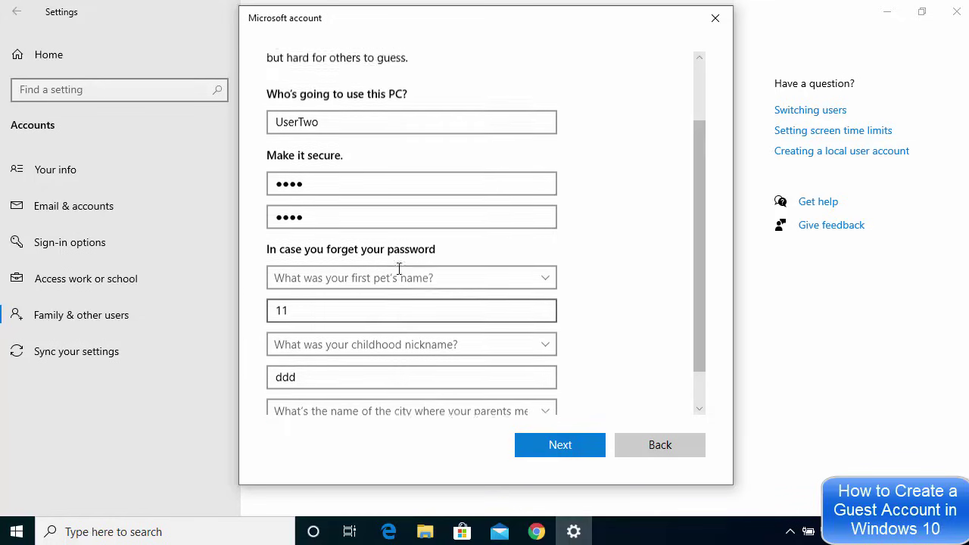
left_click(555, 446)
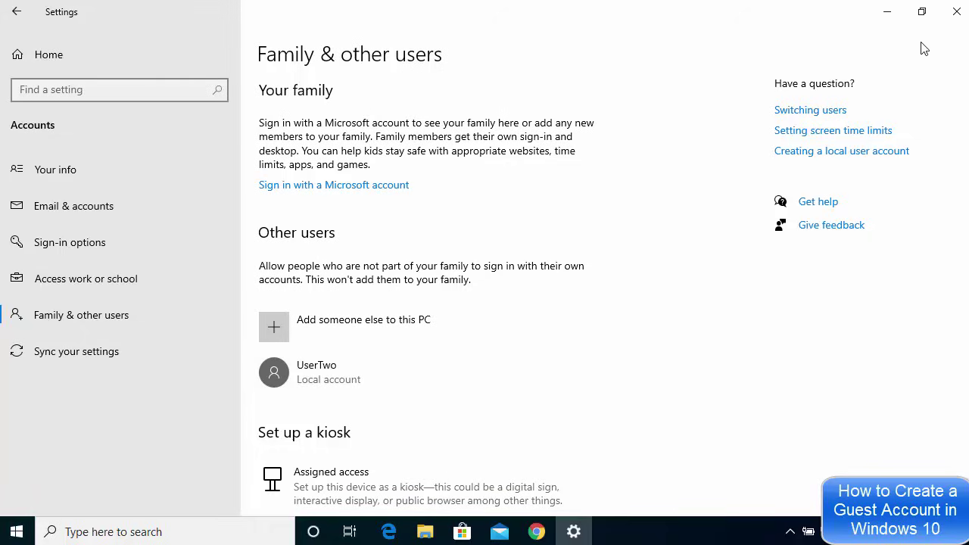
- Close the Settings window after confirming UserTwo is listed under Other users
left_click(950, 23)
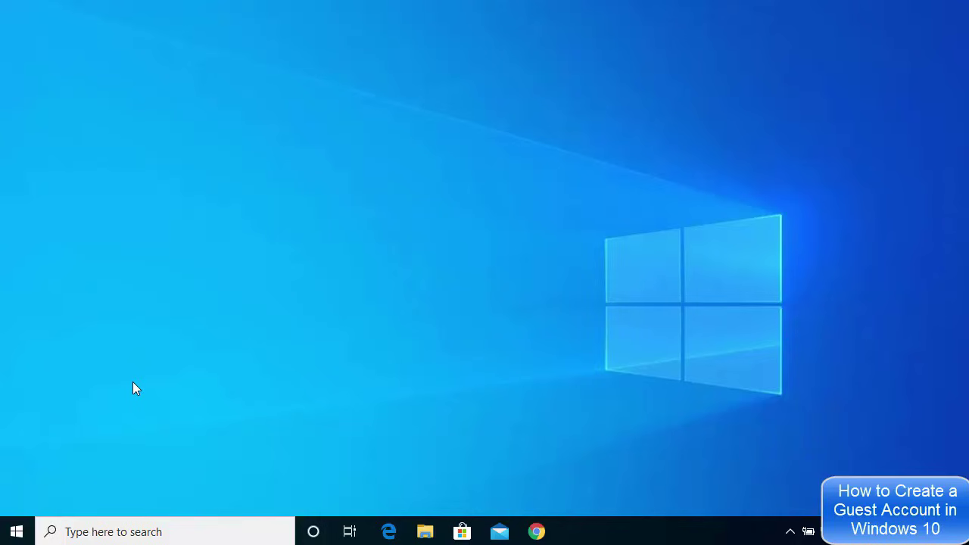
- Sign out of the current account from the Start menu's account icon
left_click(17, 532)
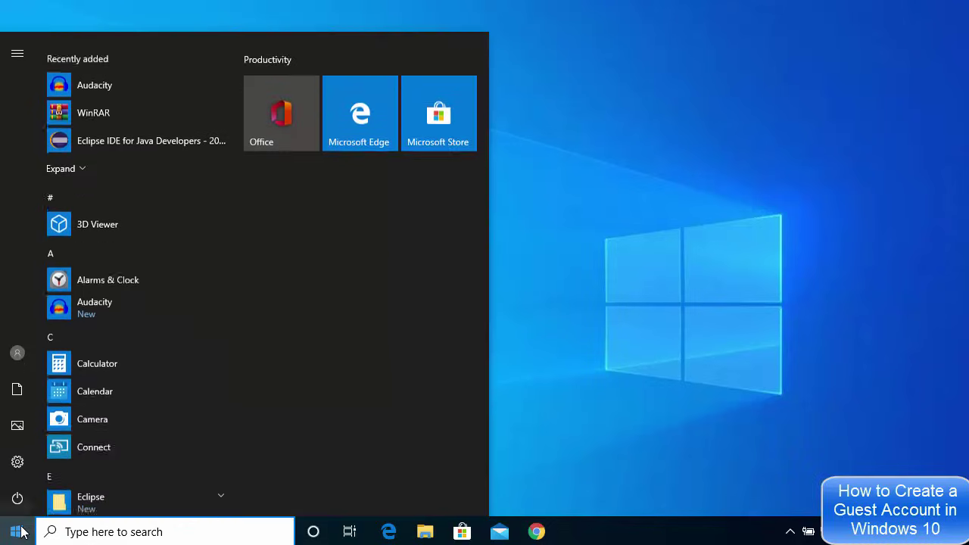
mouse_move(18, 362)
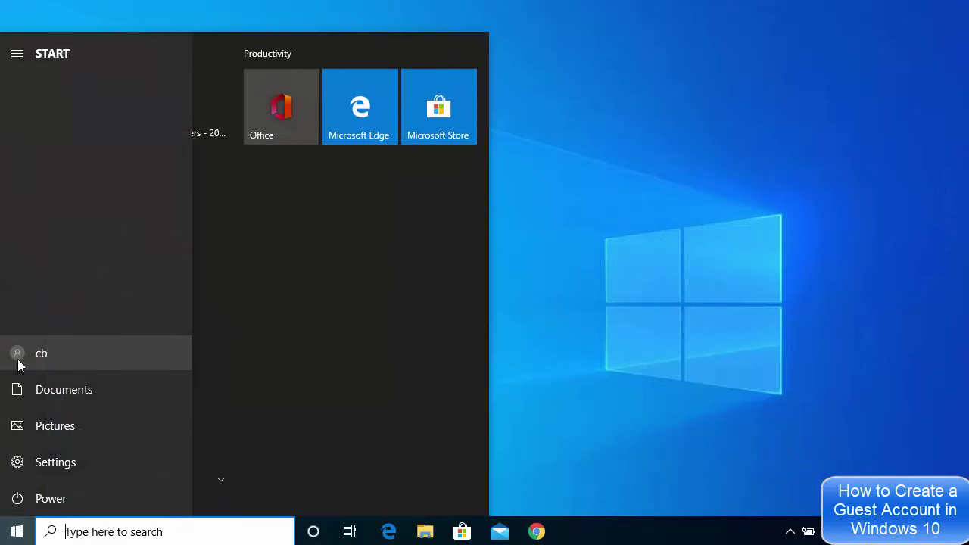
left_click(62, 355)
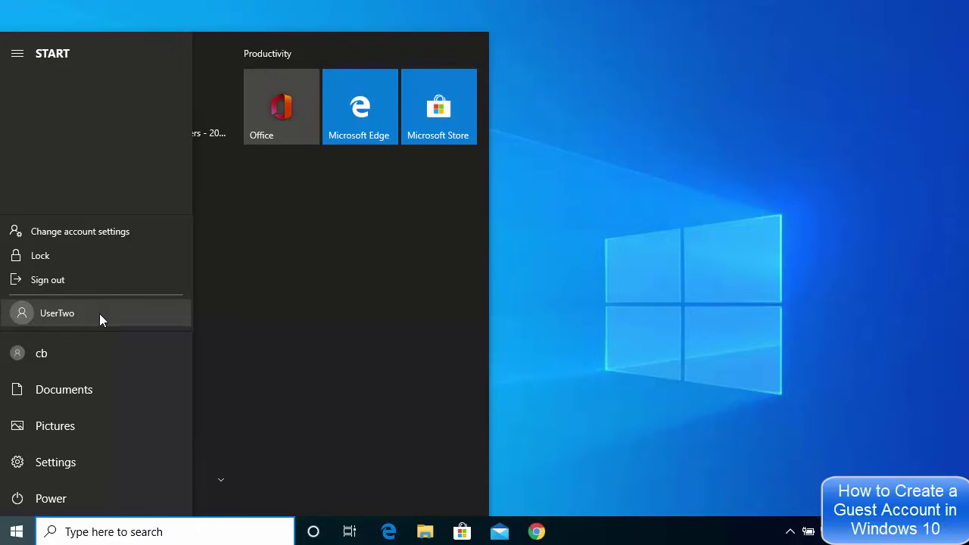
left_click(76, 281)
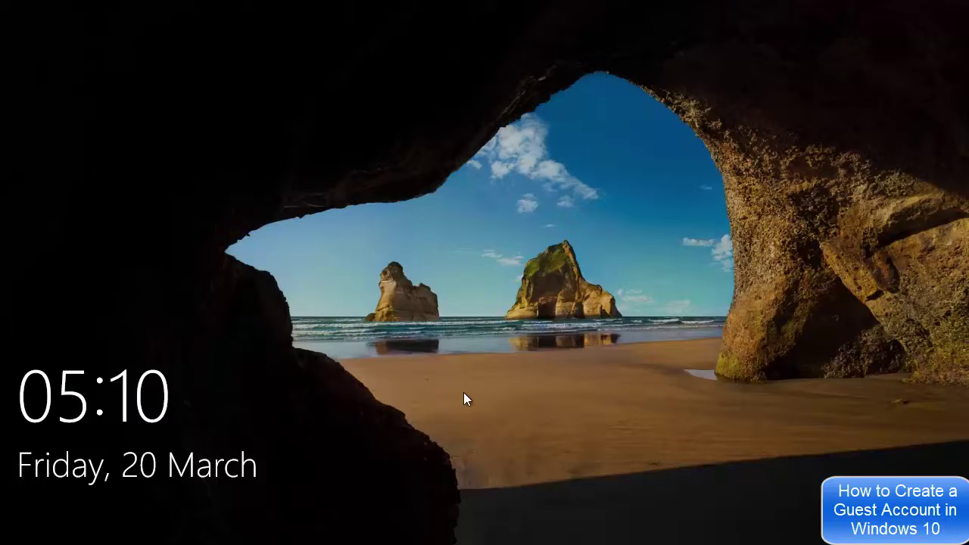
- Dismiss the lock screen, select UserTwo, and sign in with its password
left_click(464, 393)
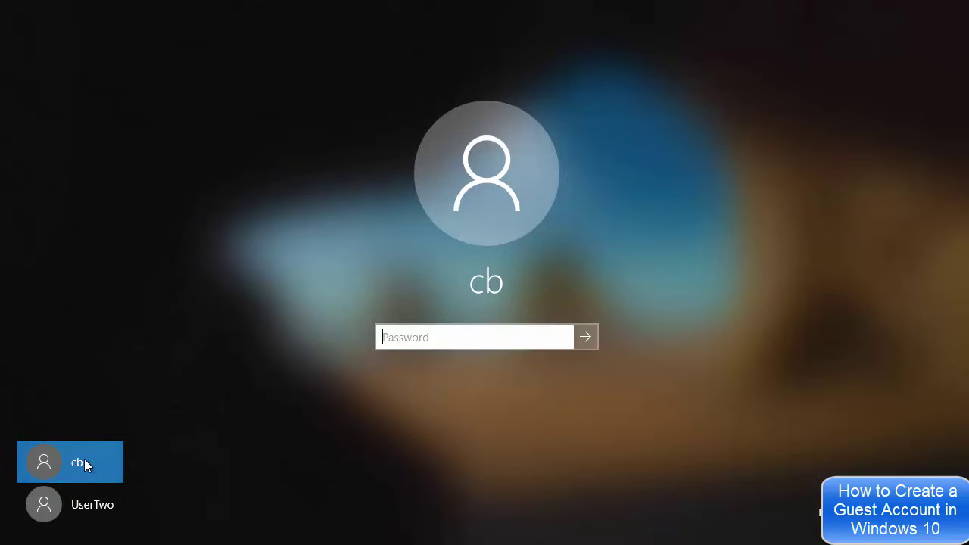
left_click(81, 509)
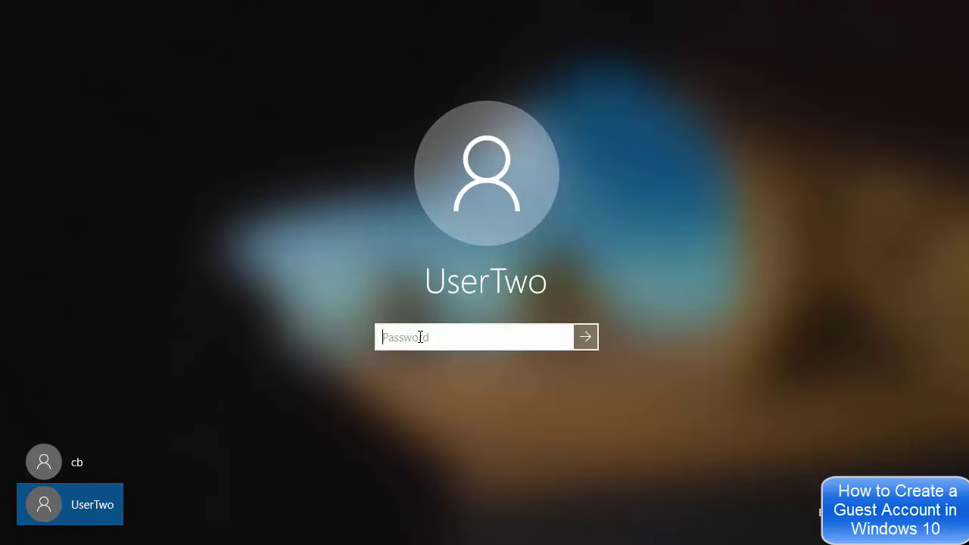
type("••••")
left_click(587, 337)
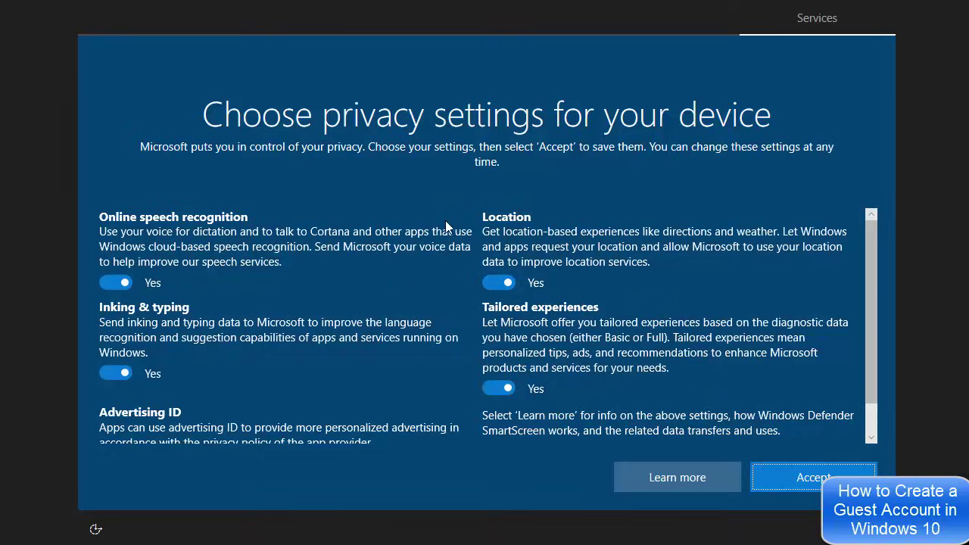
- Set speech recognition, Location, Tailored experiences, Inking & typing and Advertising ID to No, then accept
left_click(114, 283)
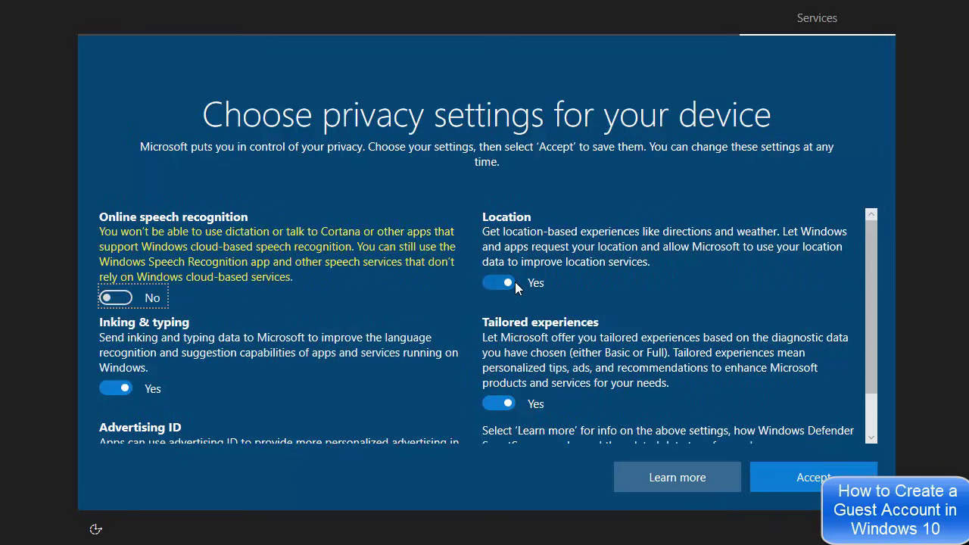
left_click(485, 283)
left_click(485, 404)
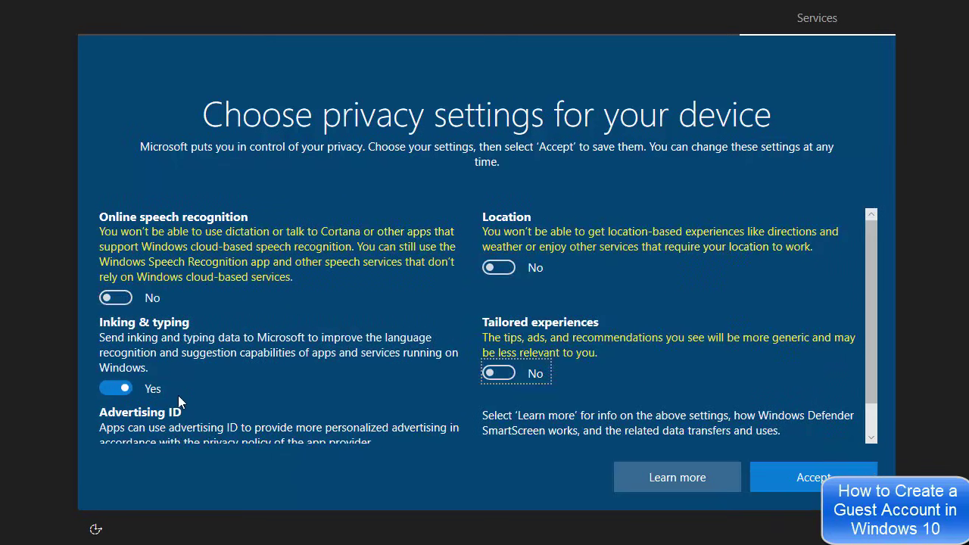
left_click(114, 389)
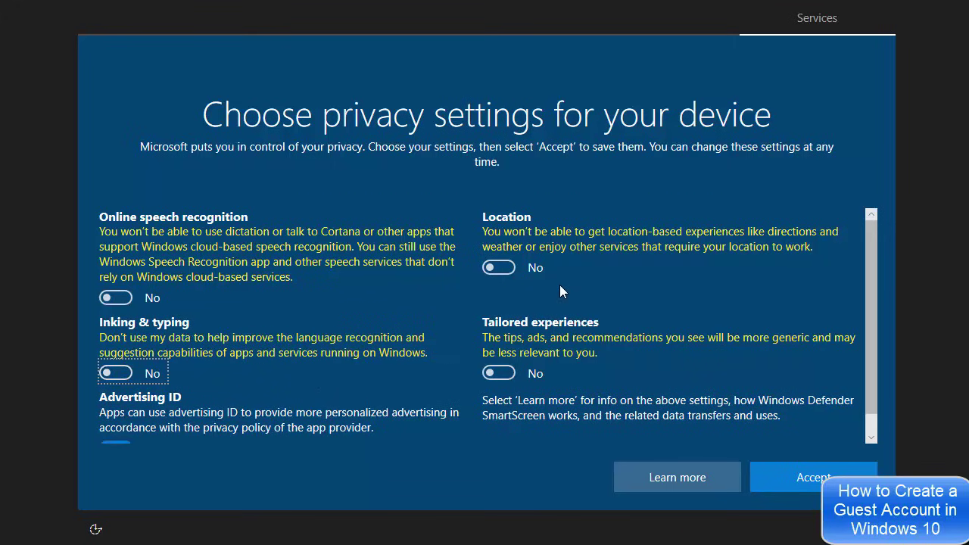
scroll(559, 284, "down", 1)
left_click(109, 428)
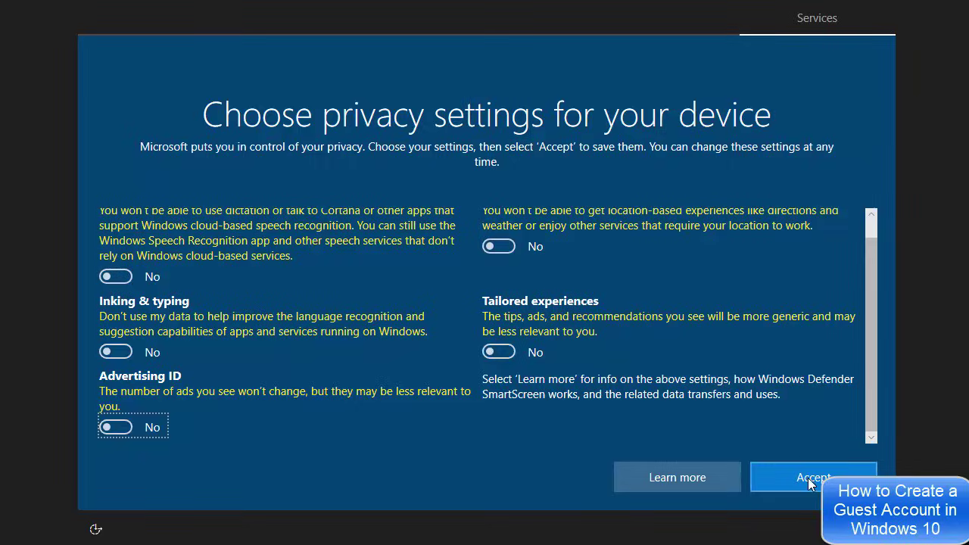
left_click(807, 477)
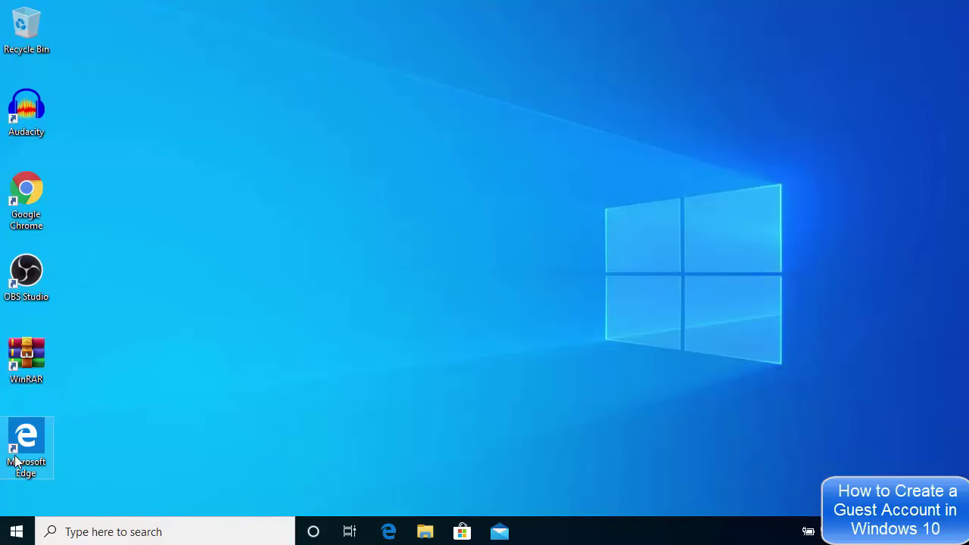
left_click(21, 533)
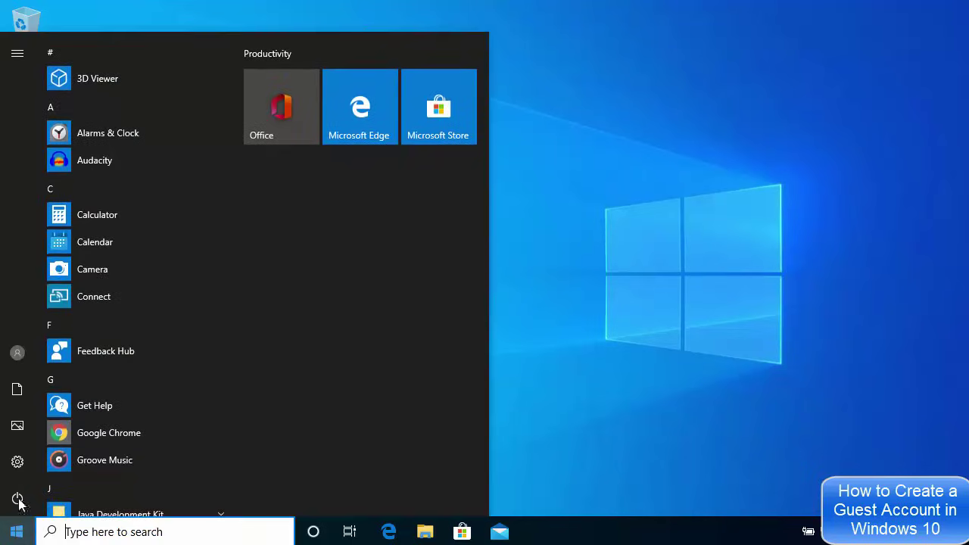
mouse_move(22, 352)
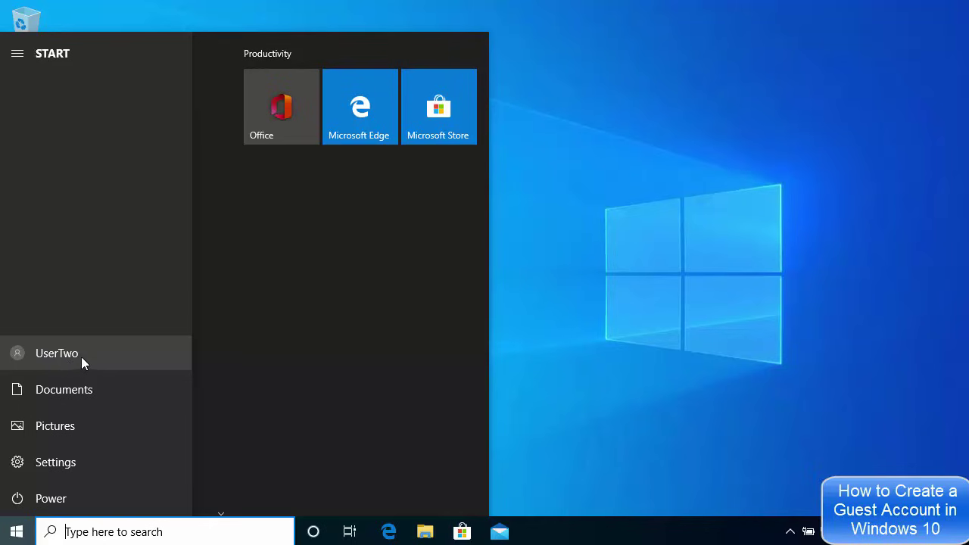
left_click(649, 357)
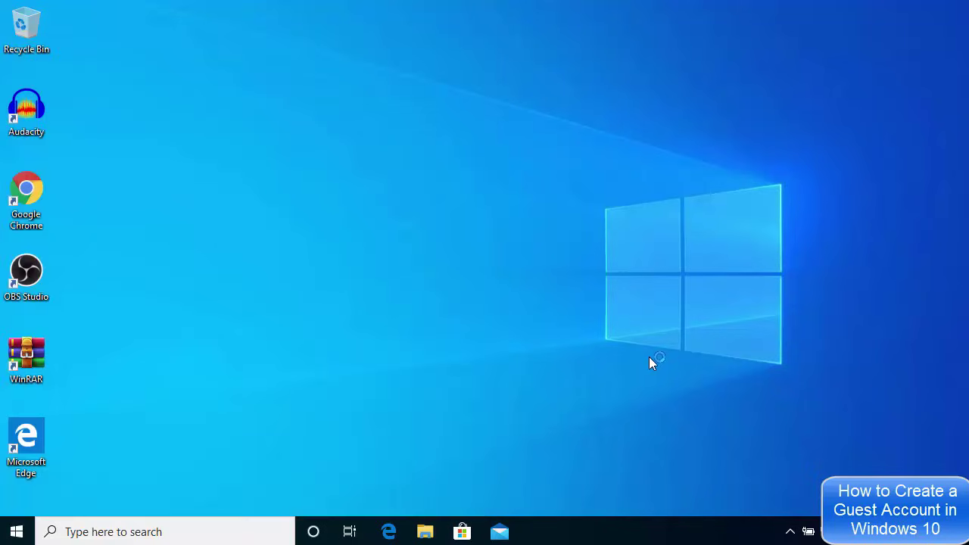